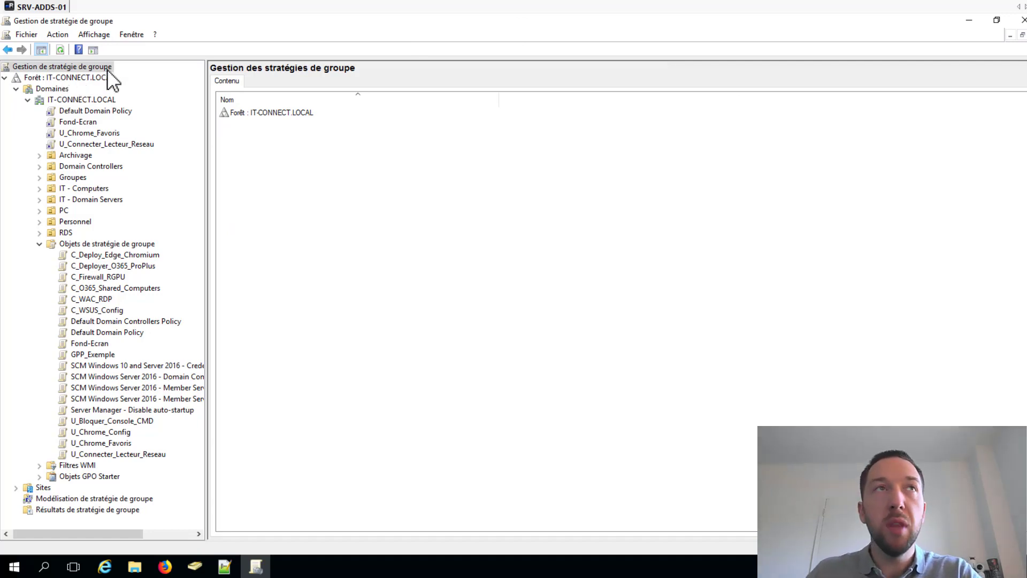
Display the WMI filters of the IT-CONNECT.LOCAL domain and review the existing Windows_10_Only filter
left_click(48, 102)
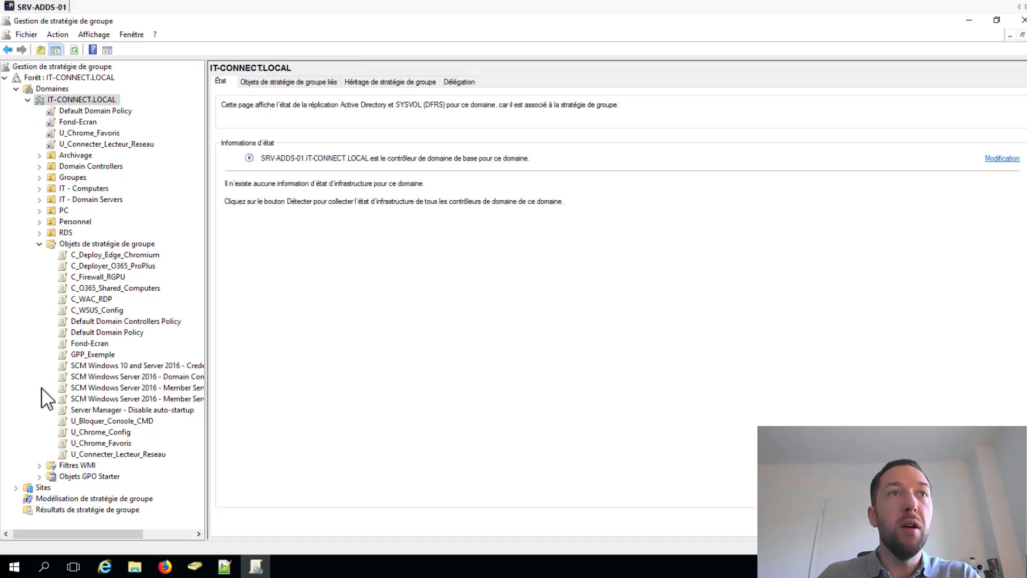
left_click(71, 464)
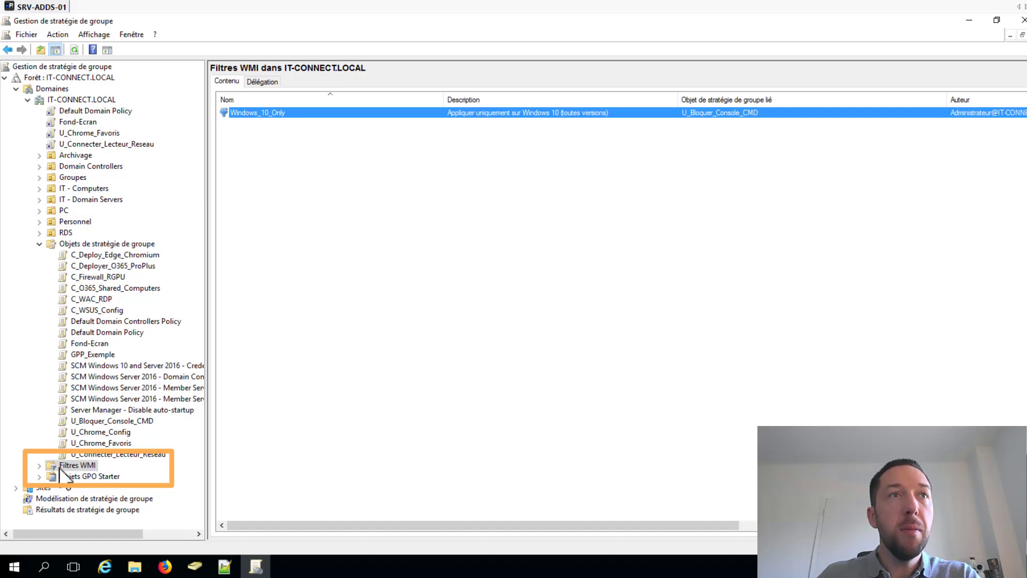
left_click(39, 466)
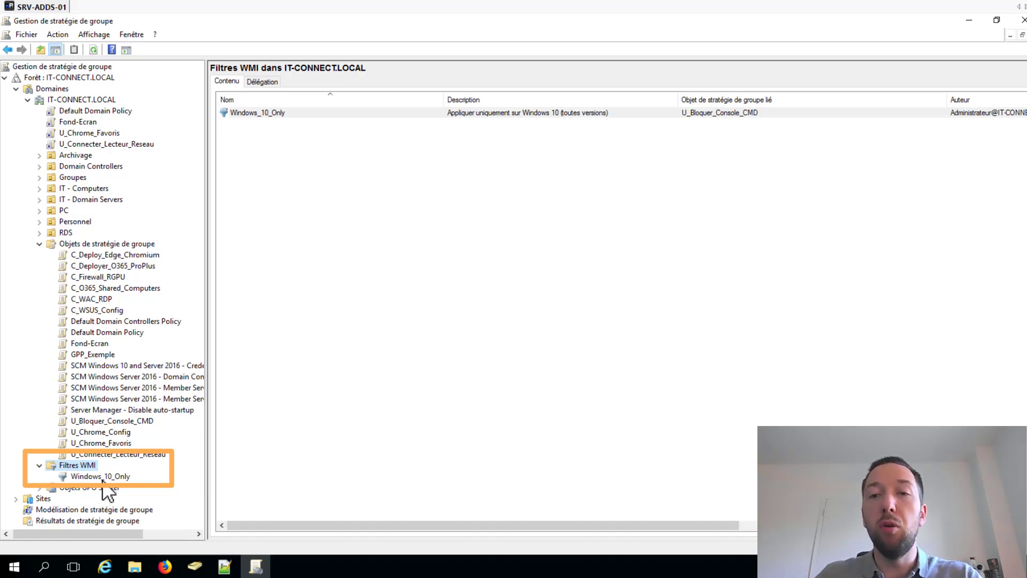
left_click(272, 112)
key("F2")
key("Escape")
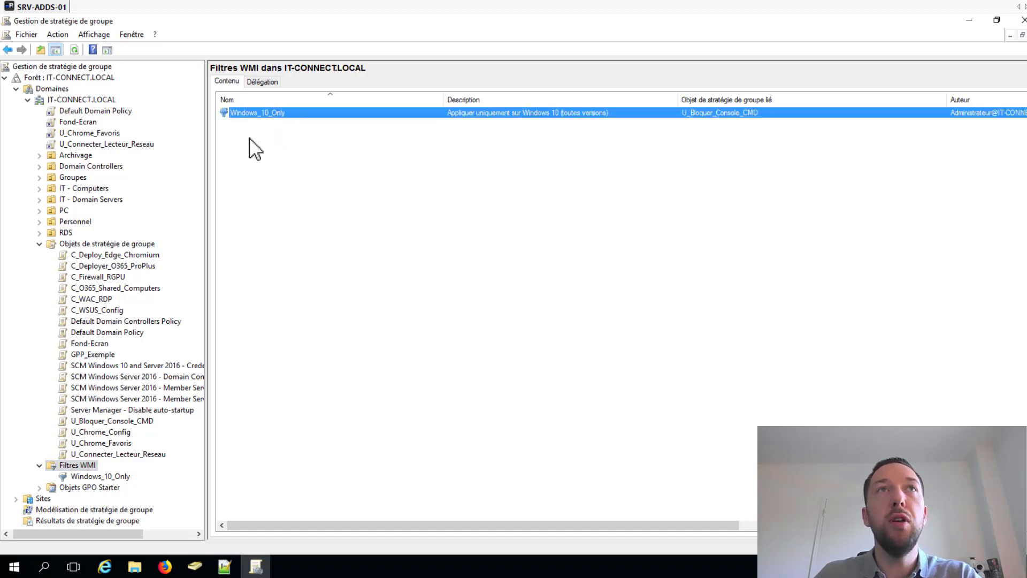
left_click(249, 140)
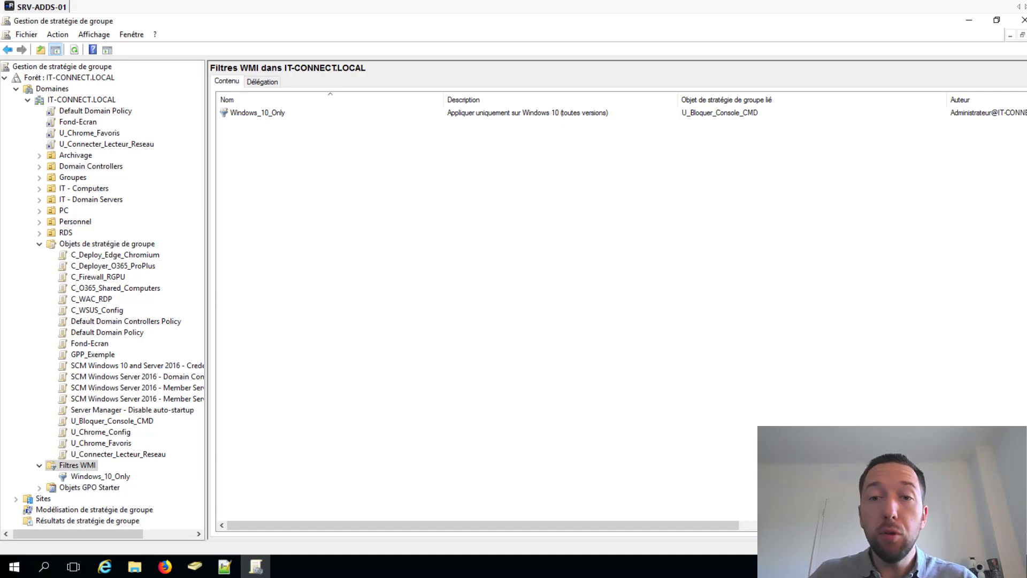
Create a new WMI filter named Windows_Server_2016 and leave its description empty
right_click(89, 465)
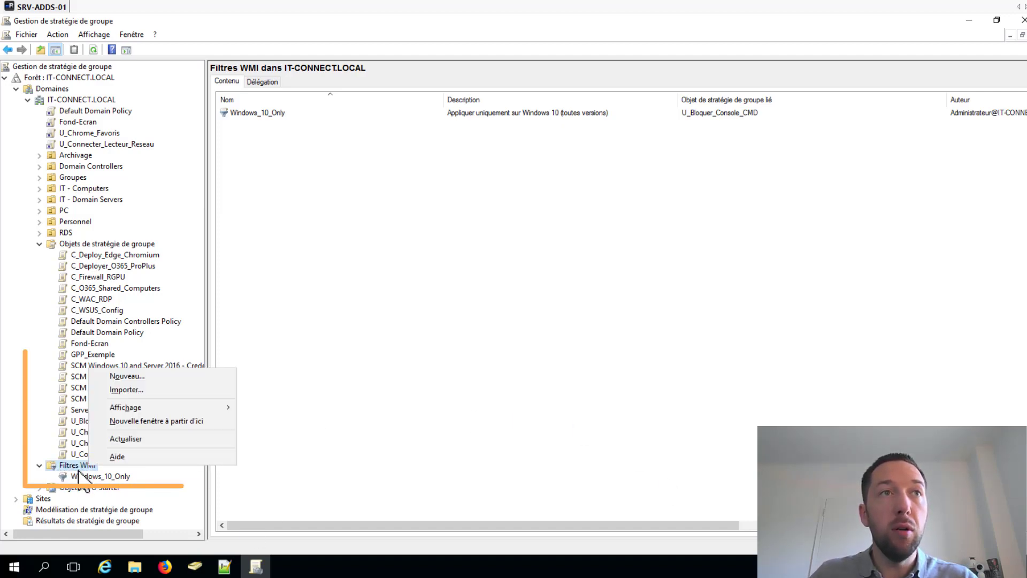
left_click(162, 380)
left_click(462, 218)
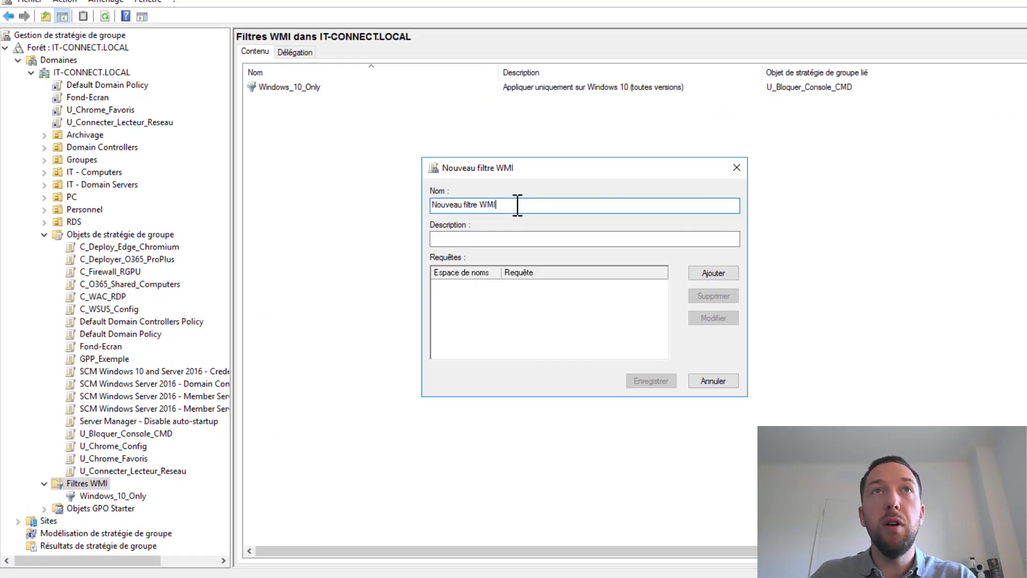
left_click_drag(518, 205, 399, 204)
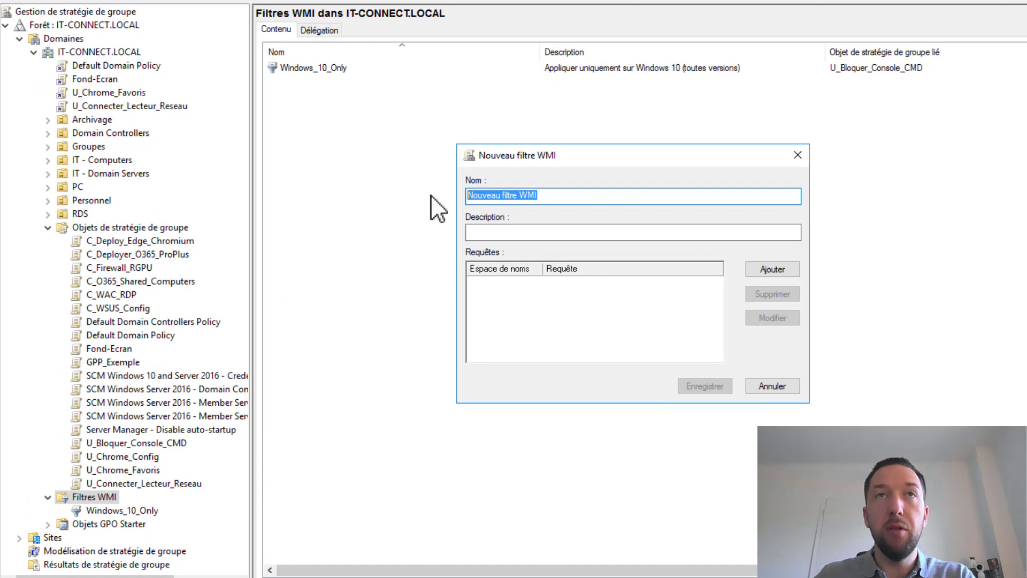
type("Windows_S")
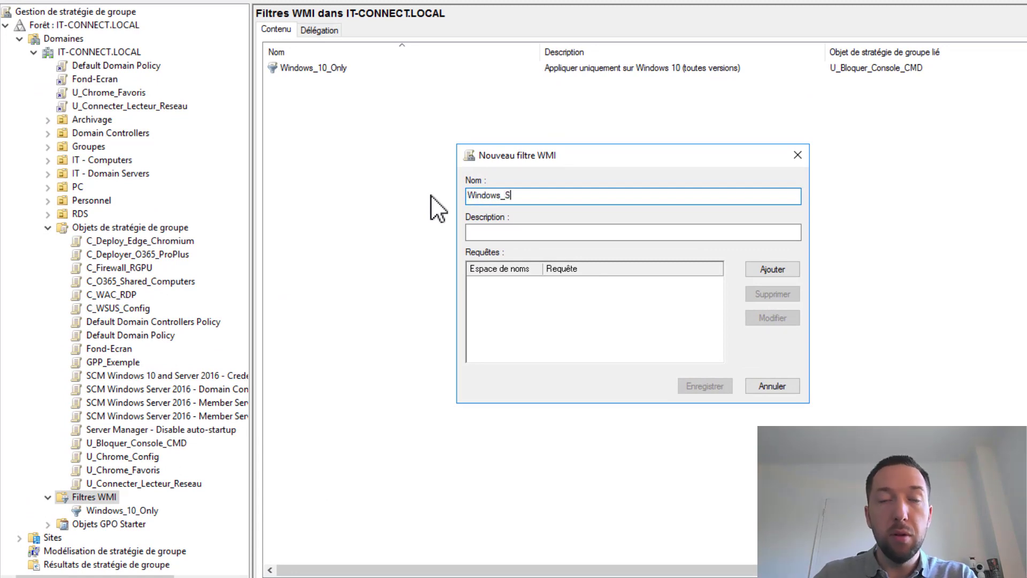
type("erver_2016")
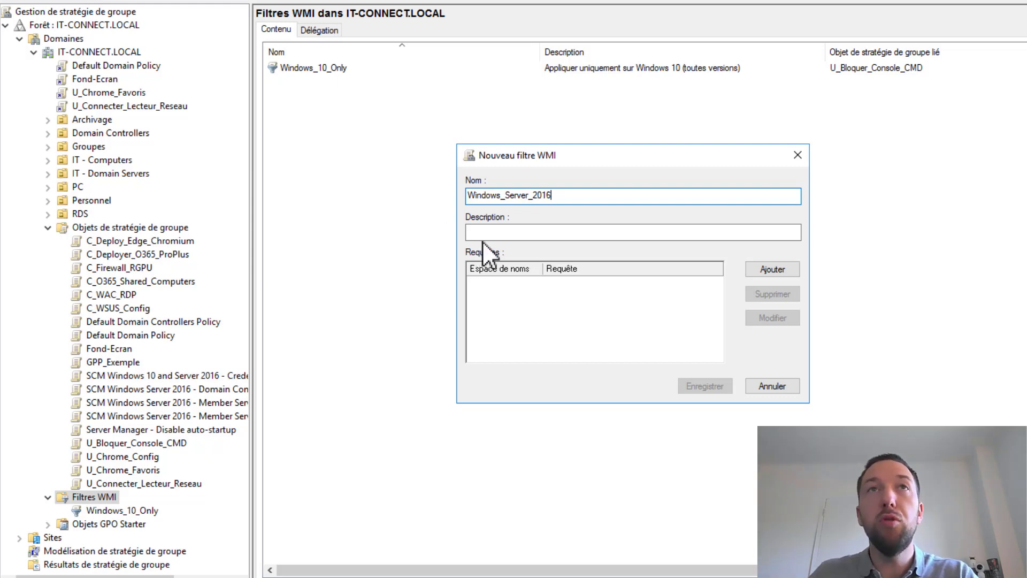
left_click(572, 233)
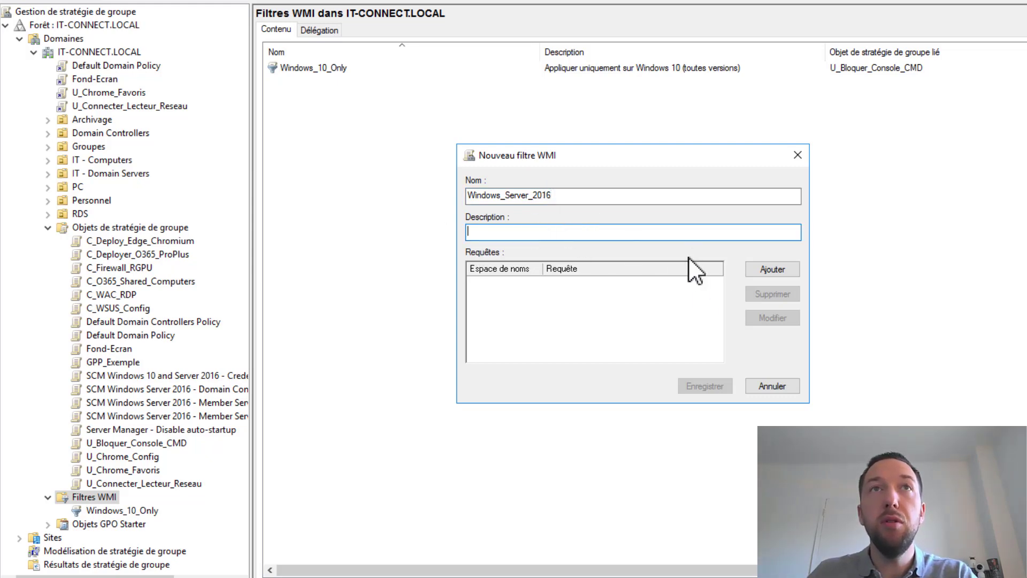
Add a query to the new WMI filter, keeping the root\CIMv2 namespace
left_click(765, 272)
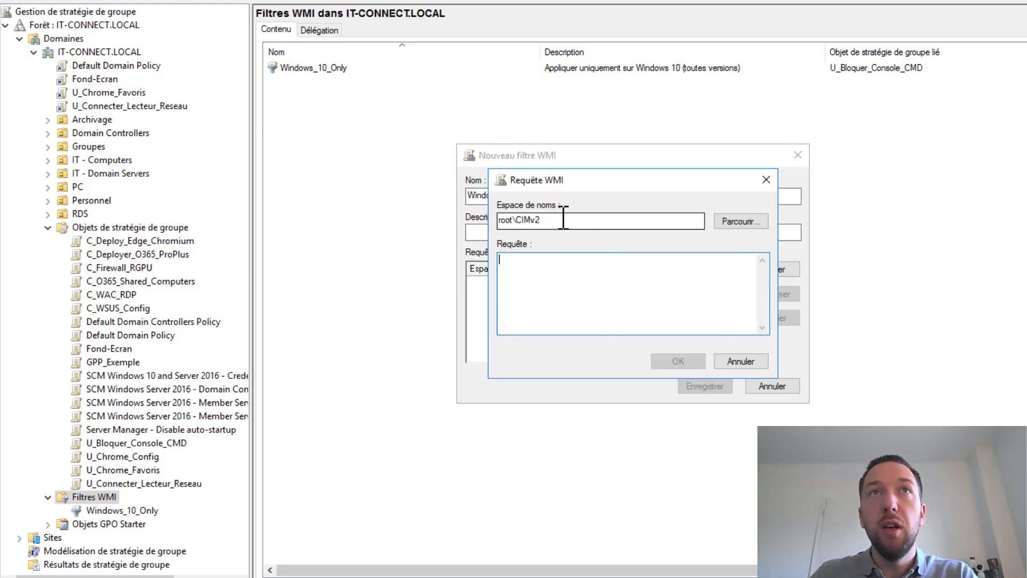
left_click_drag(563, 220, 433, 217)
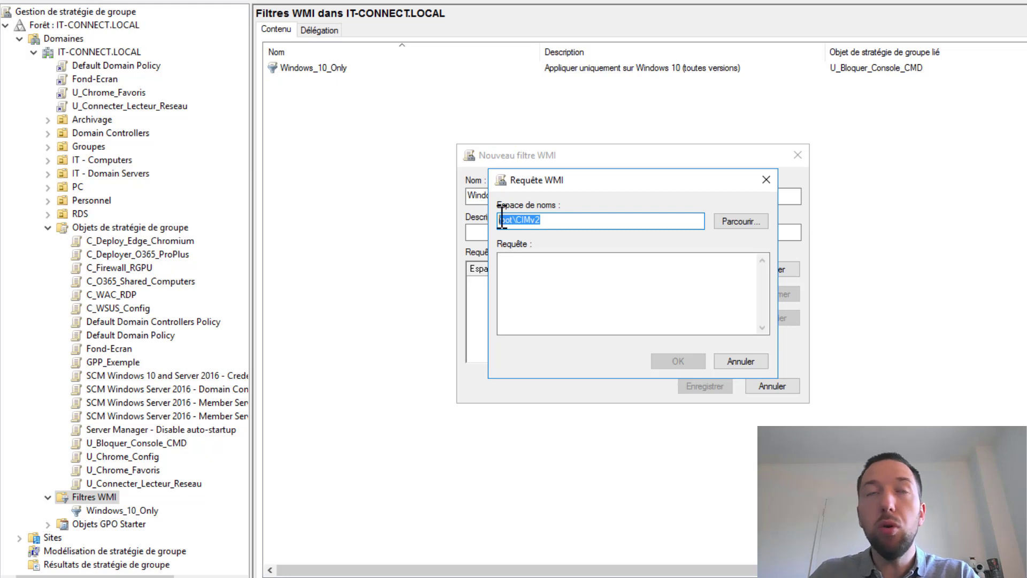
left_click(571, 219)
left_click(573, 268)
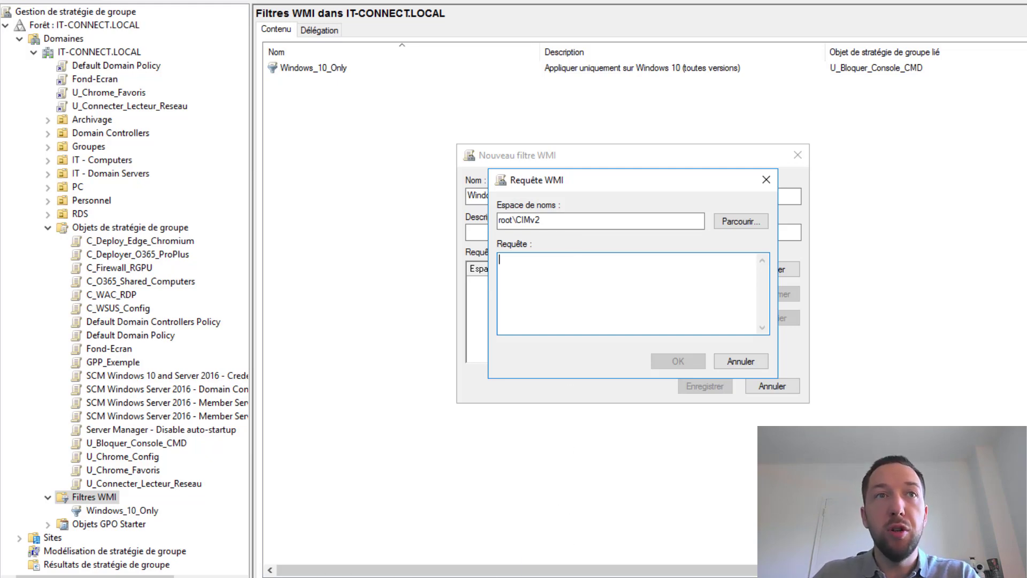
Copy the Windows Server 2016/2019 query from Exemples_Filtres_WMI in the text editor and paste it into the WMI query
key("alt+Tab")
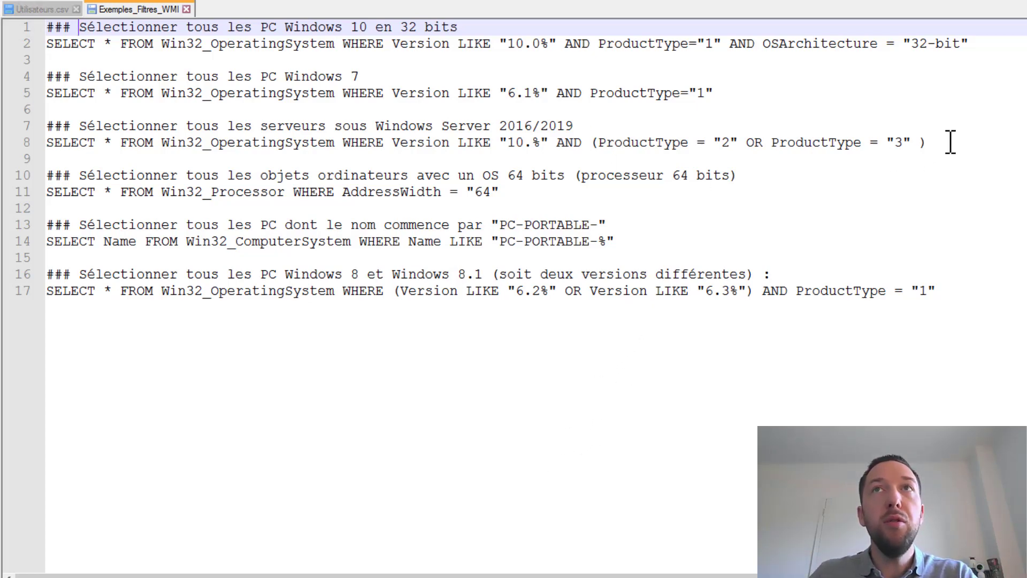
left_click_drag(949, 142, 51, 143)
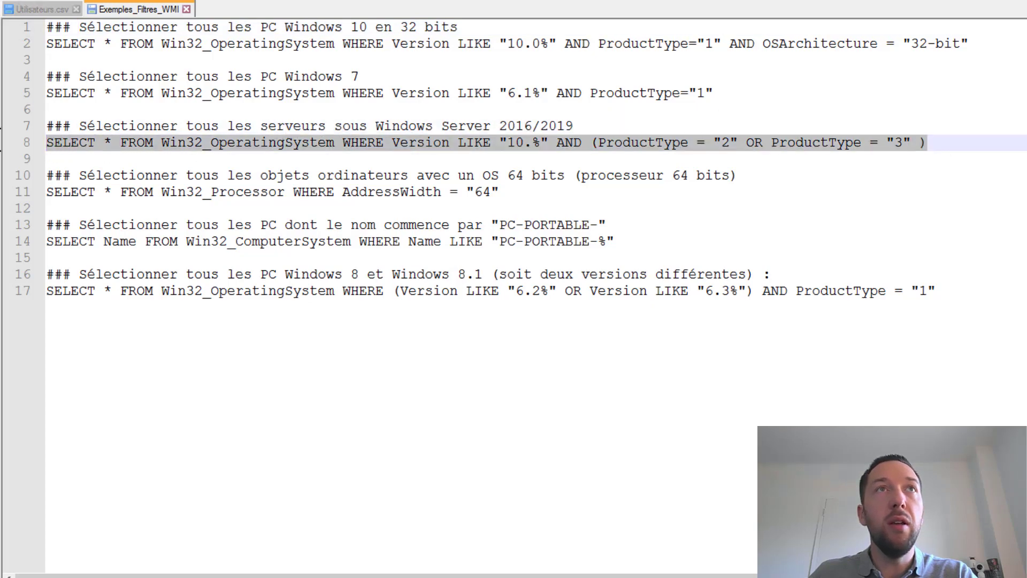
right_click(572, 145)
left_click(611, 169)
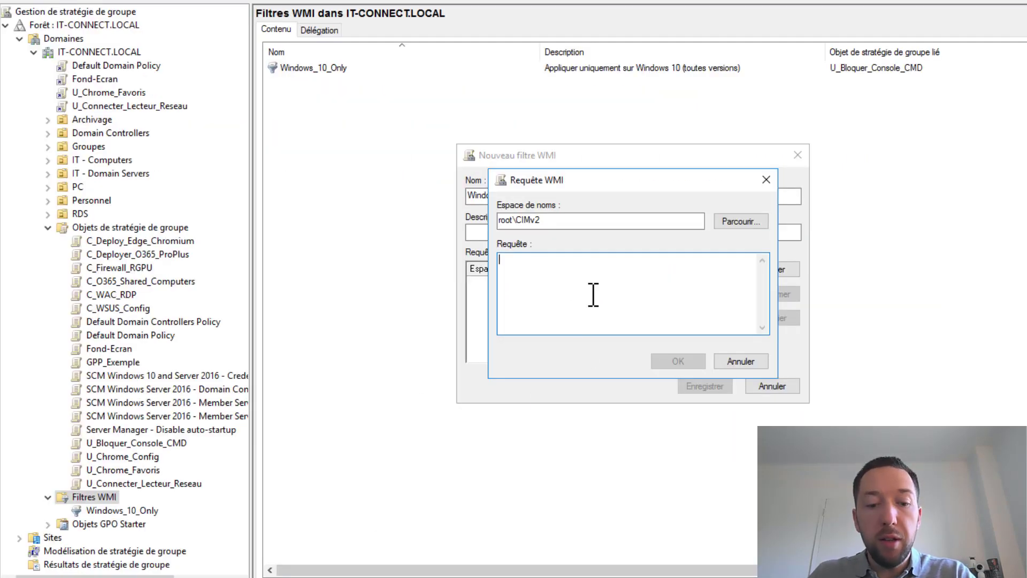
key("ctrl+v")
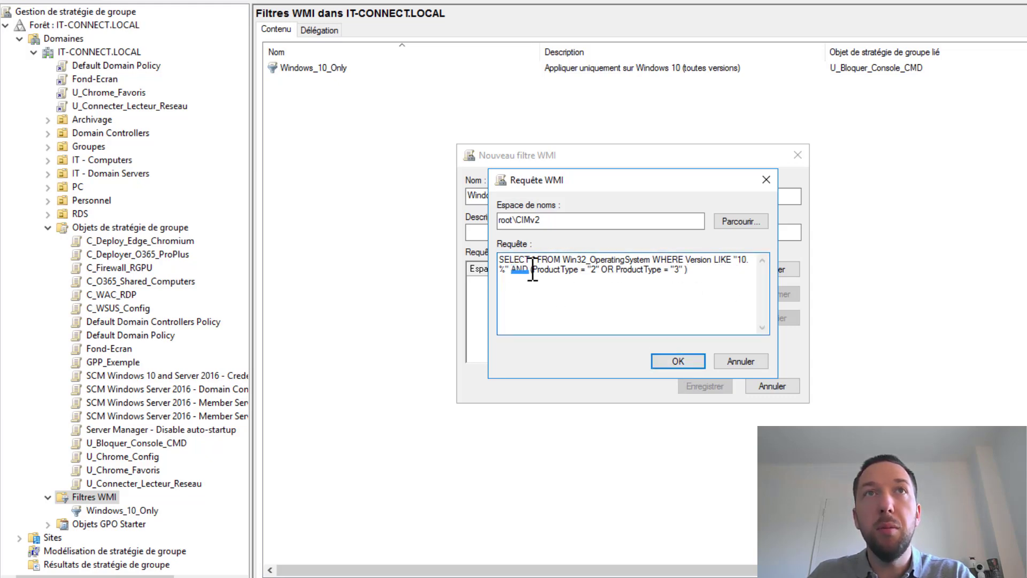
Review the AND operator and the ProductType conditions in the pasted query, and validate the query
left_click_drag(511, 269, 531, 270)
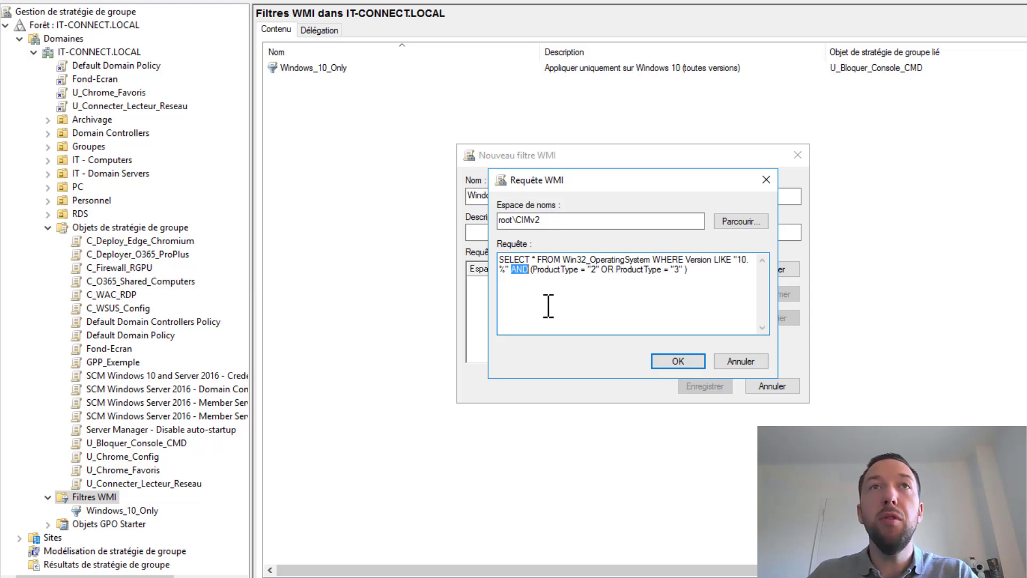
left_click(569, 289)
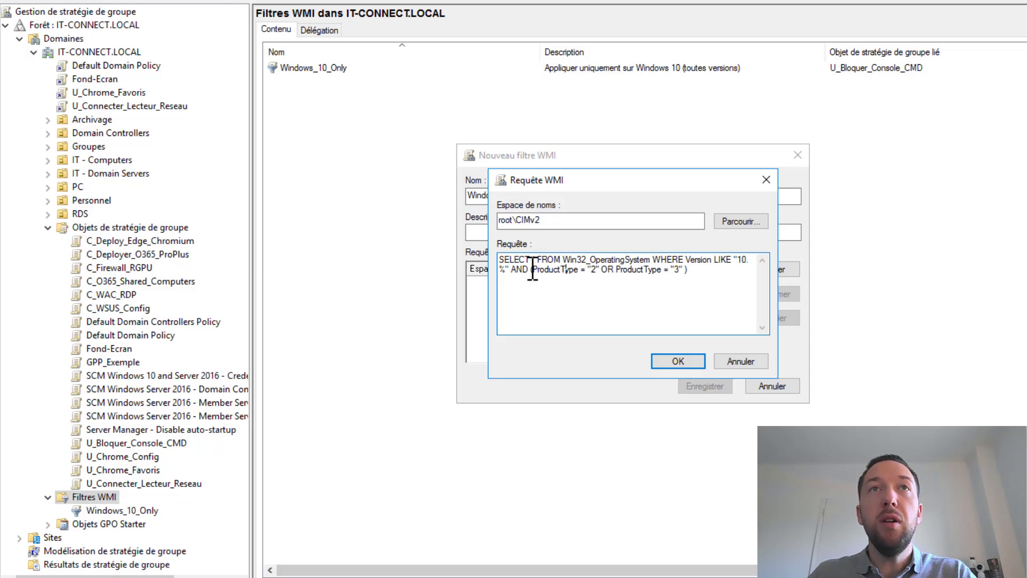
left_click_drag(530, 269, 685, 272)
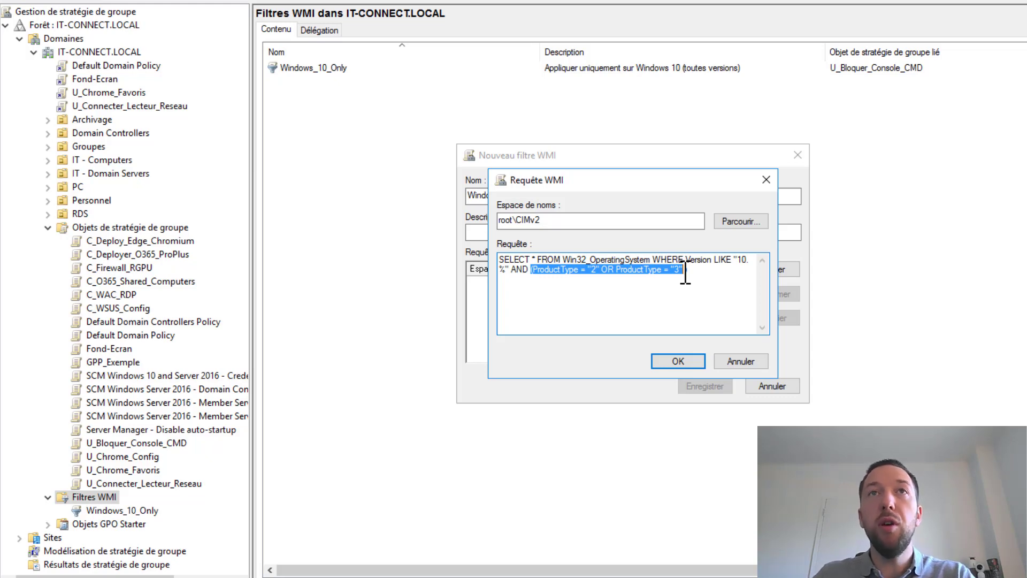
left_click(682, 311)
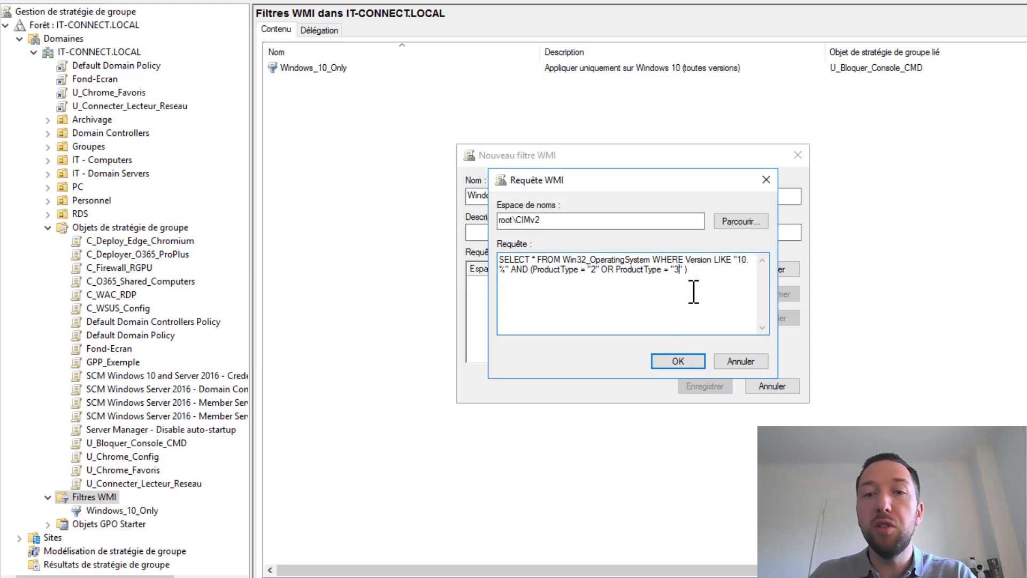
left_click(672, 361)
Rename the new WMI filter as Windows_Server_2016_2019 and save it
left_click(591, 196)
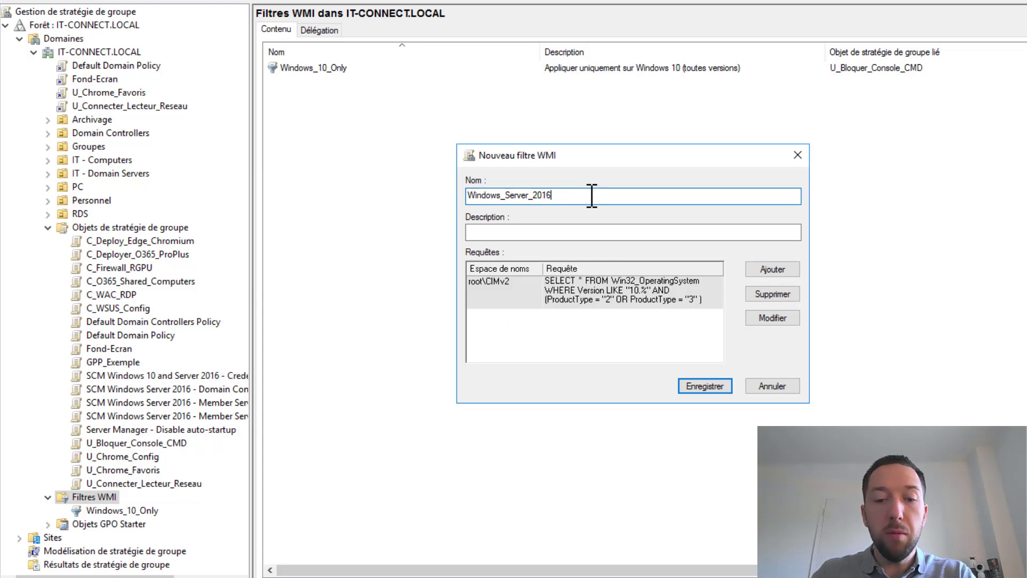
type("_2019")
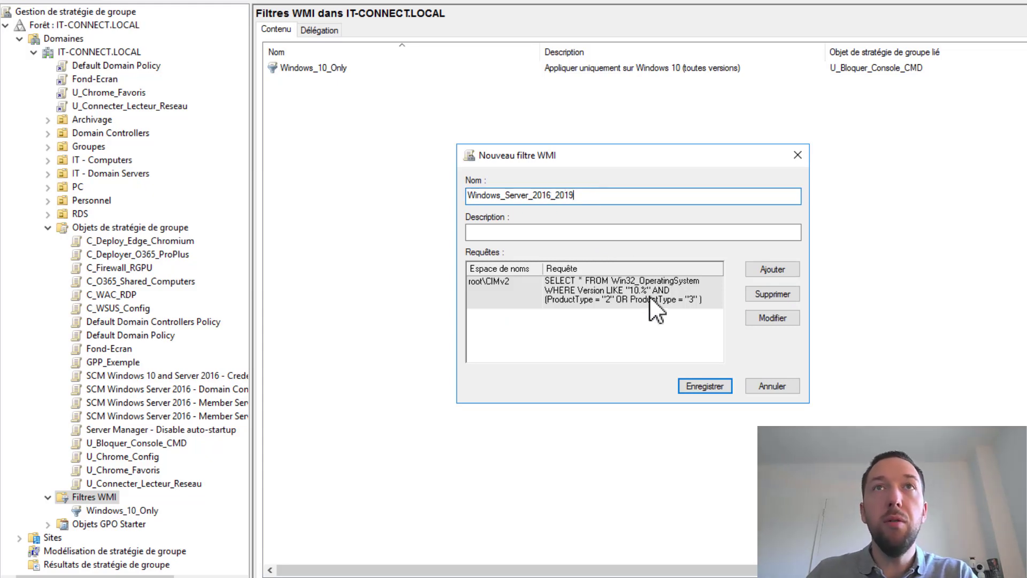
left_click(688, 386)
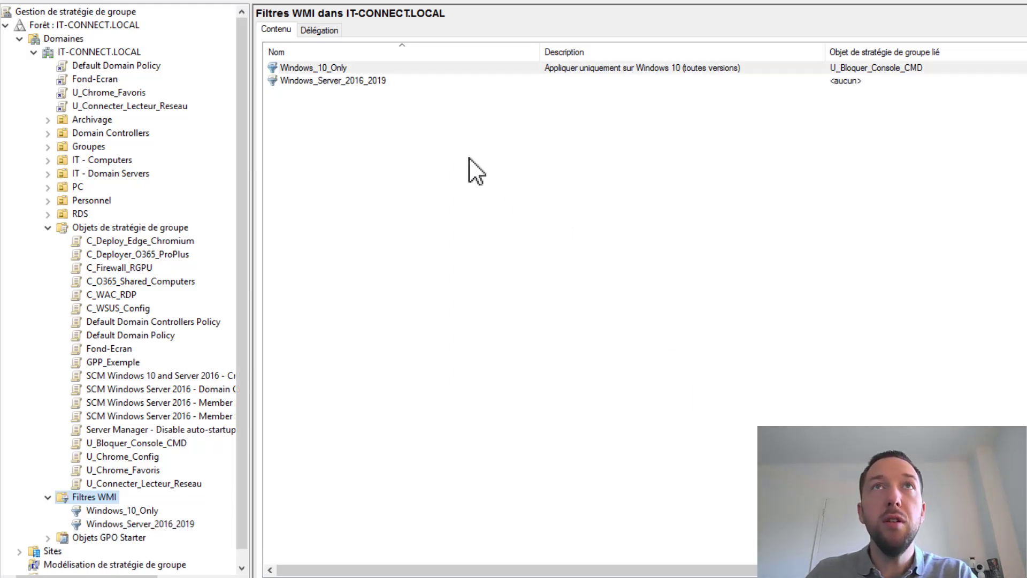
Link the Windows_Server_2016_2019 WMI filter to the C_WSUS_Config group policy object and accept the change
left_click(327, 83)
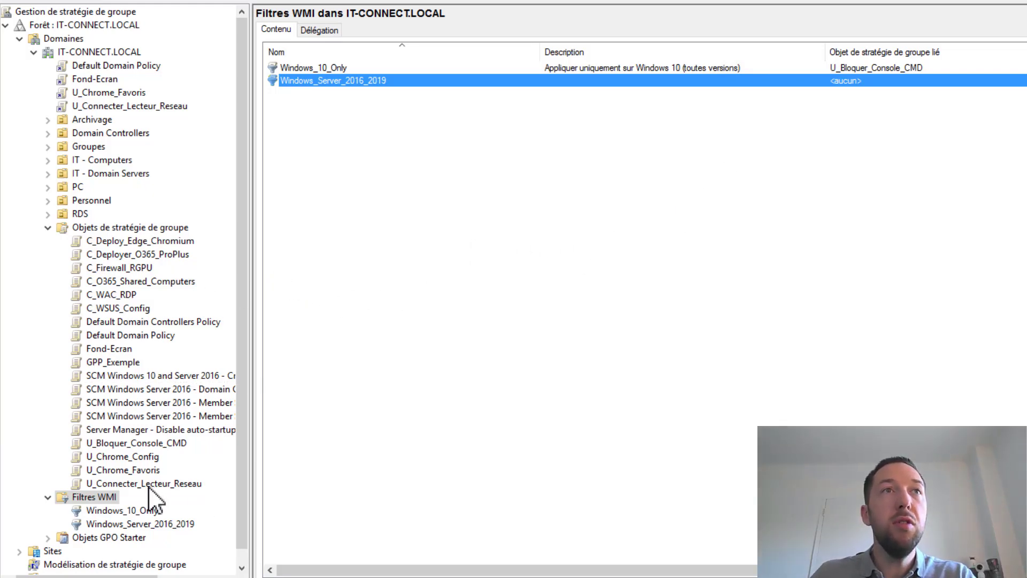
left_click(120, 307)
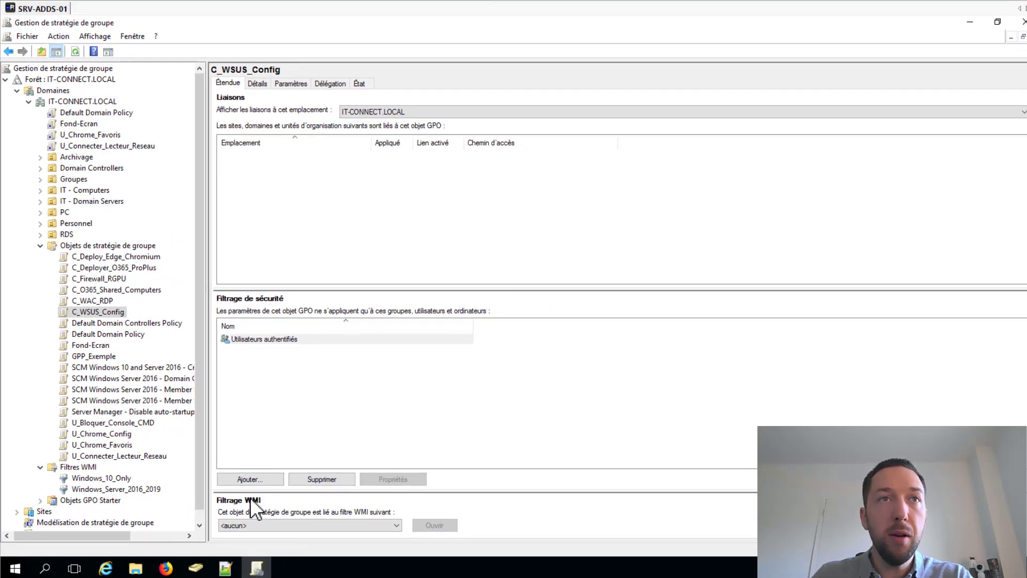
left_click(319, 525)
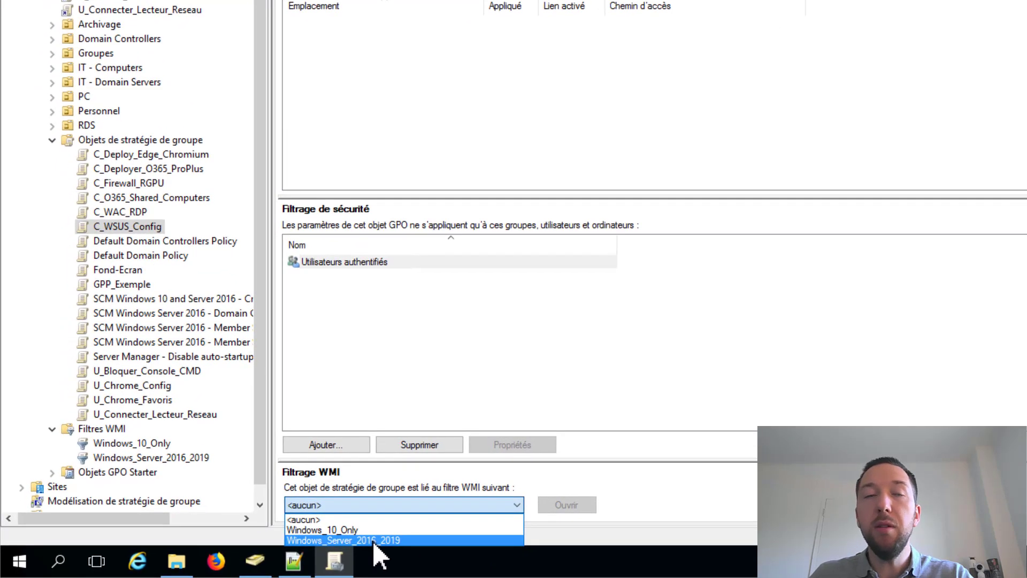
left_click(372, 540)
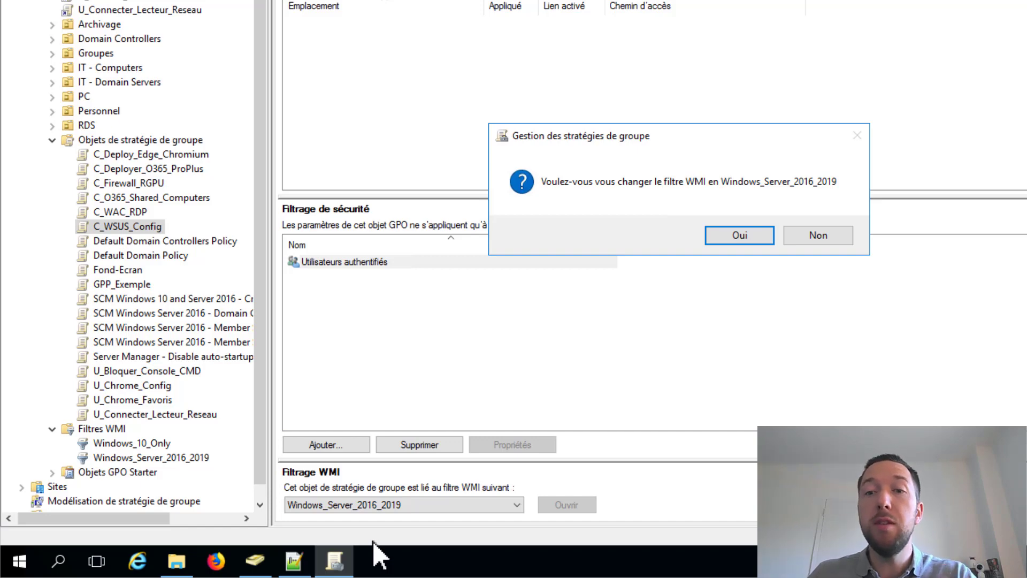
left_click(722, 236)
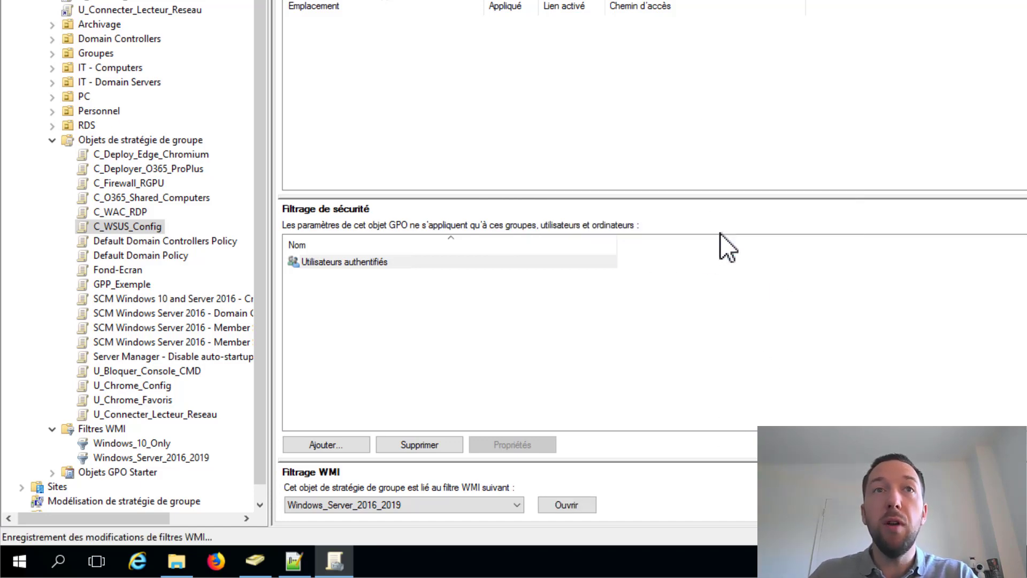